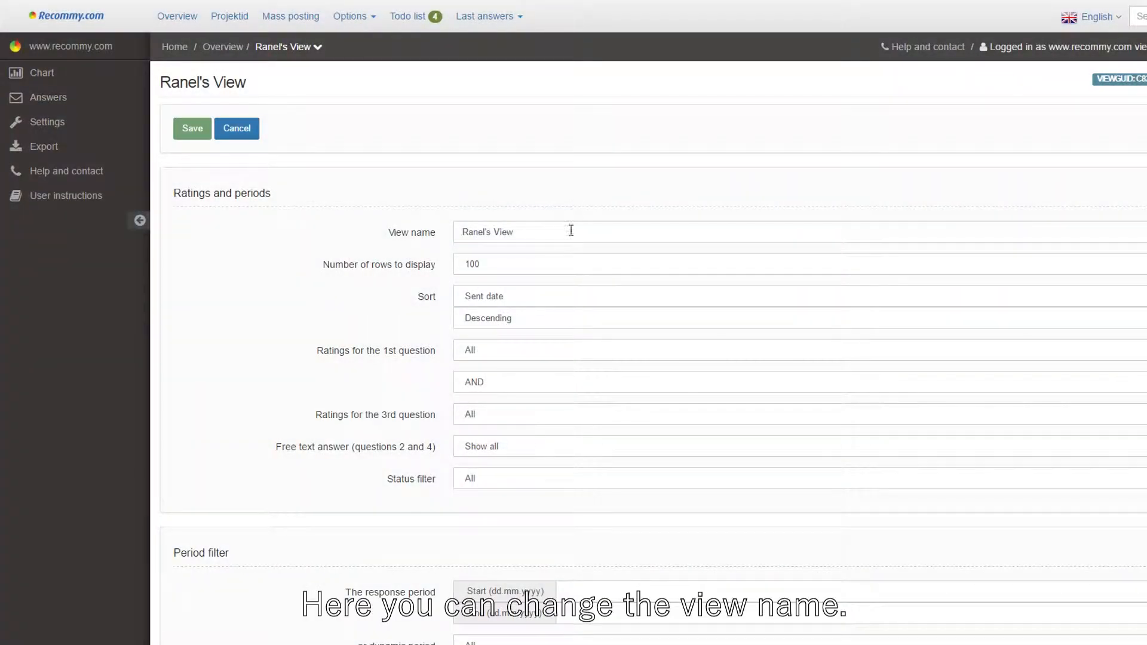
# Step: Set the number of rows to display to 75 and keep the sort order Descending
pyautogui.moveTo(569, 232)
pyautogui.mouseDown()
pyautogui.moveTo(440, 236)
pyautogui.moveTo(568, 233)
pyautogui.mouseUp()
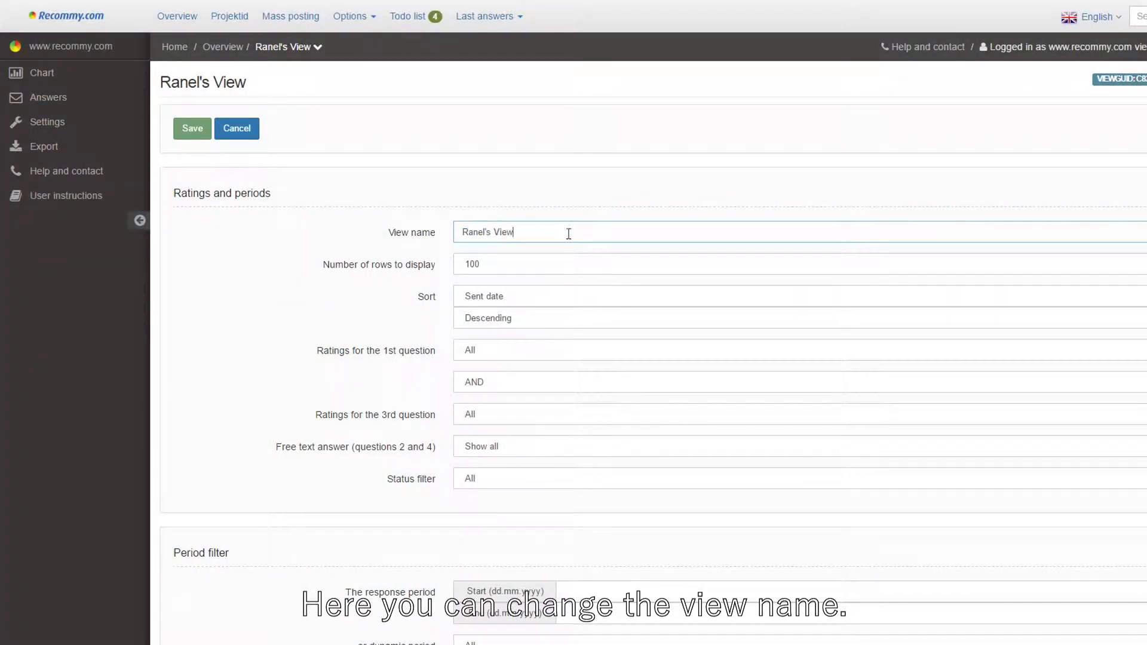
pyautogui.click(576, 266)
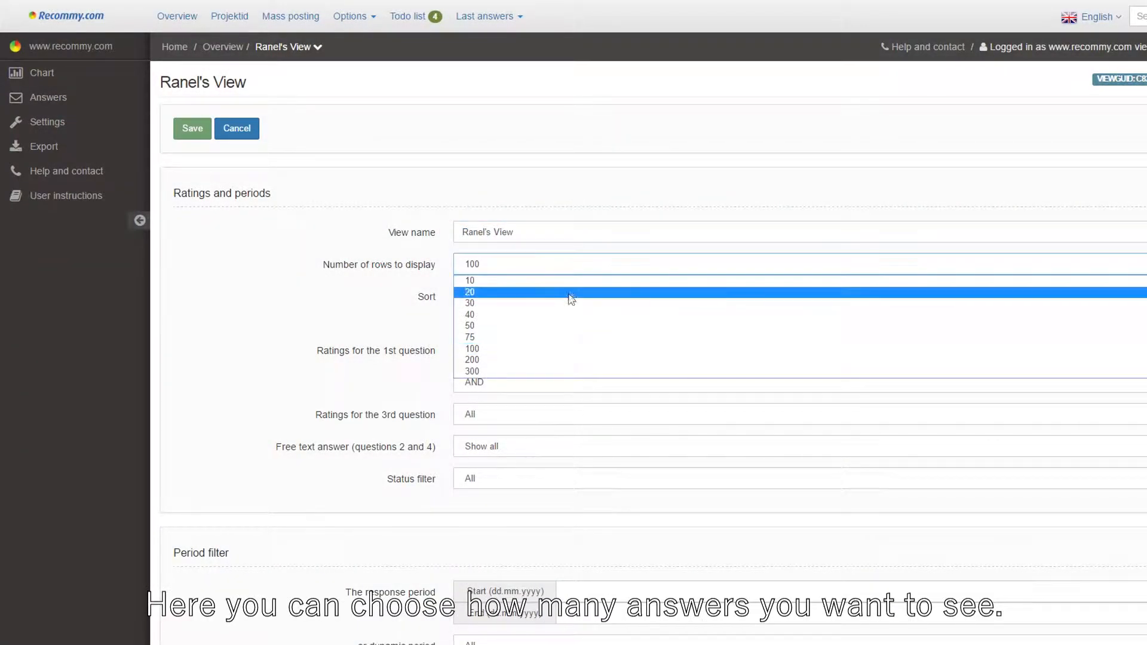
pyautogui.click(548, 337)
pyautogui.click(547, 323)
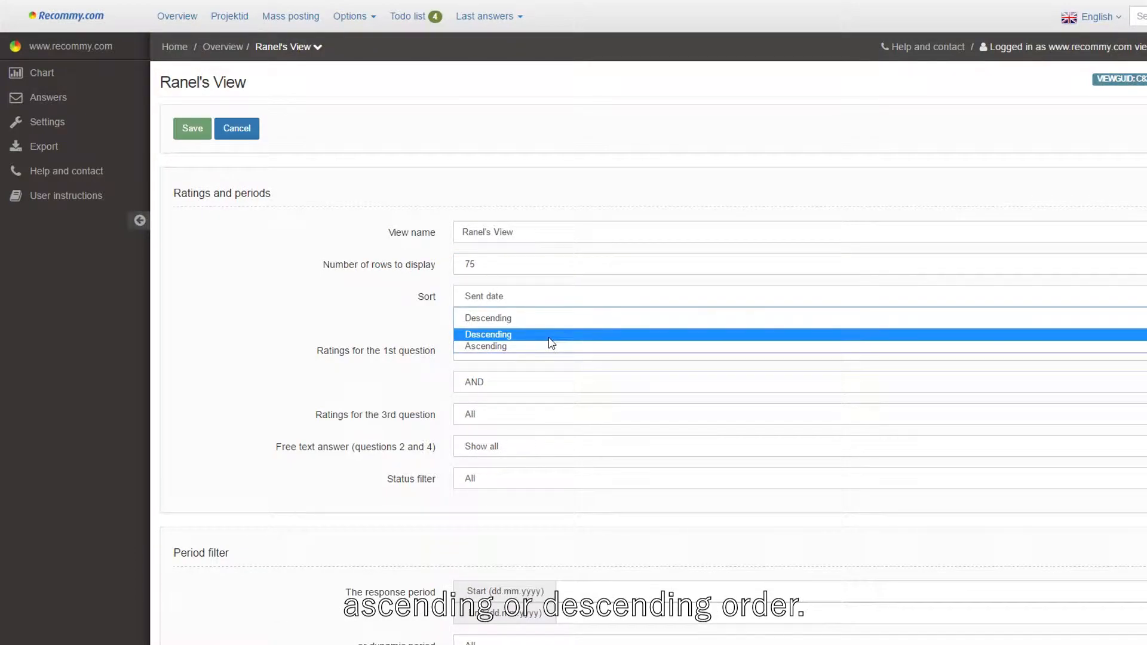
pyautogui.click(549, 336)
# Step: Filter 1st-question ratings to 7 to 8 (neutral customers) and switch the condition connector to OR
pyautogui.click(606, 353)
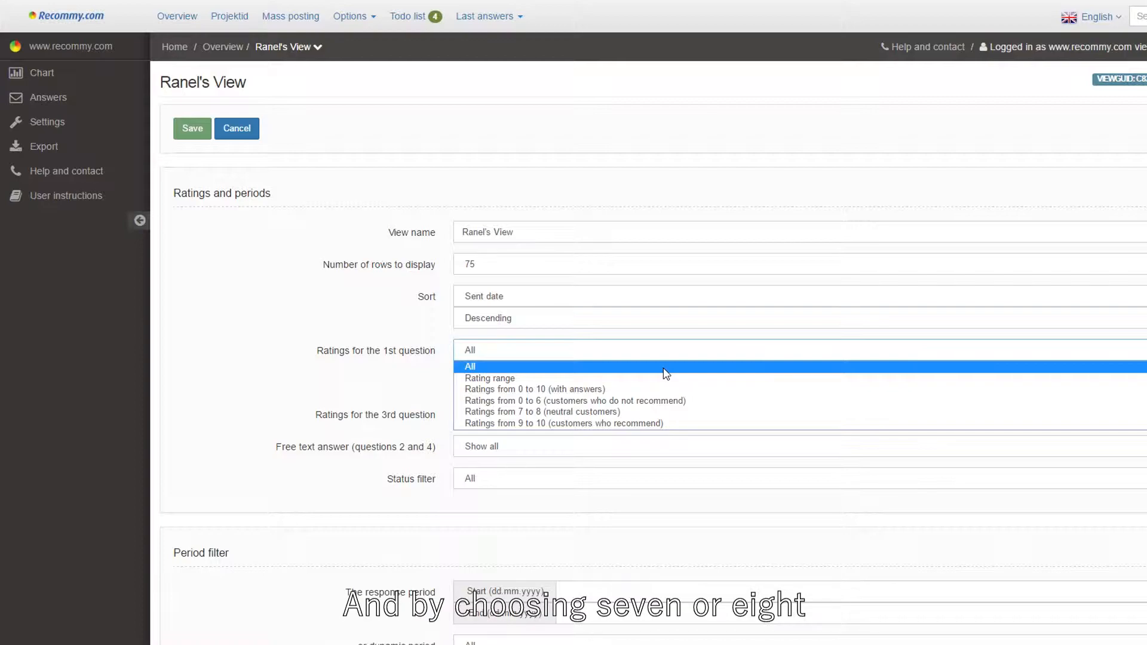
pyautogui.click(656, 413)
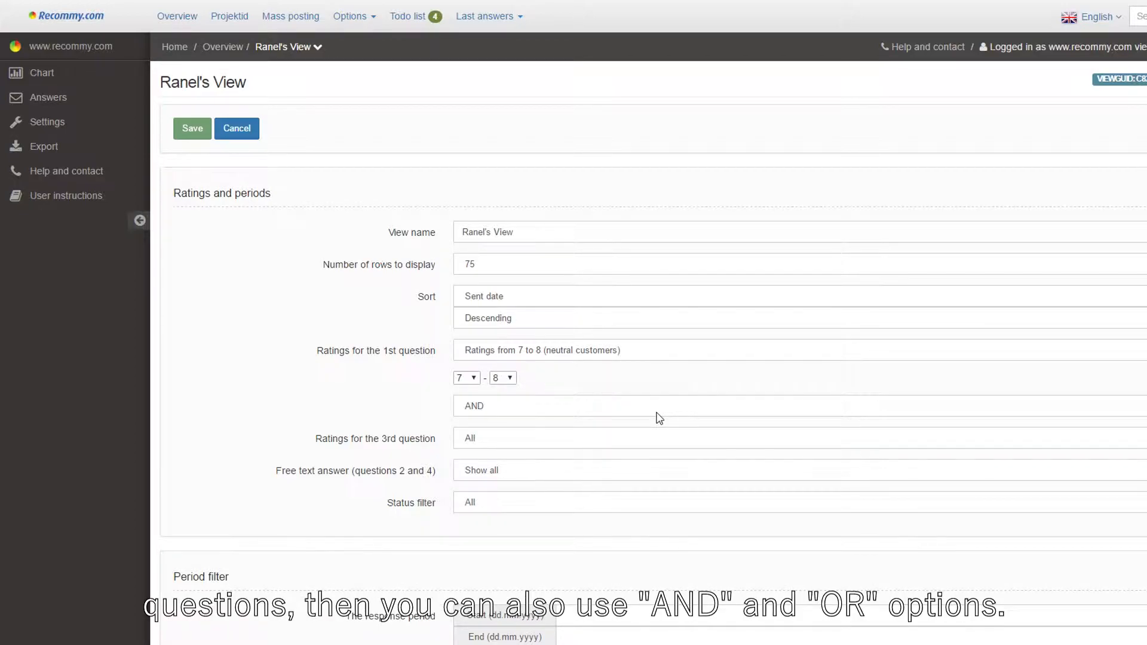
pyautogui.click(655, 413)
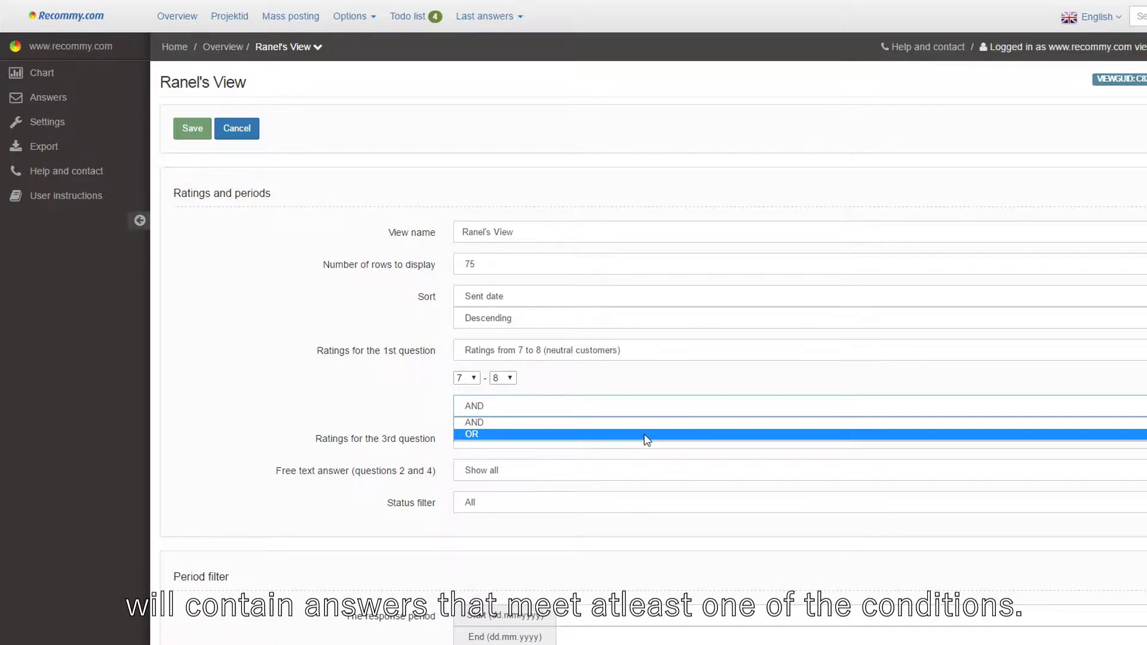
pyautogui.click(646, 434)
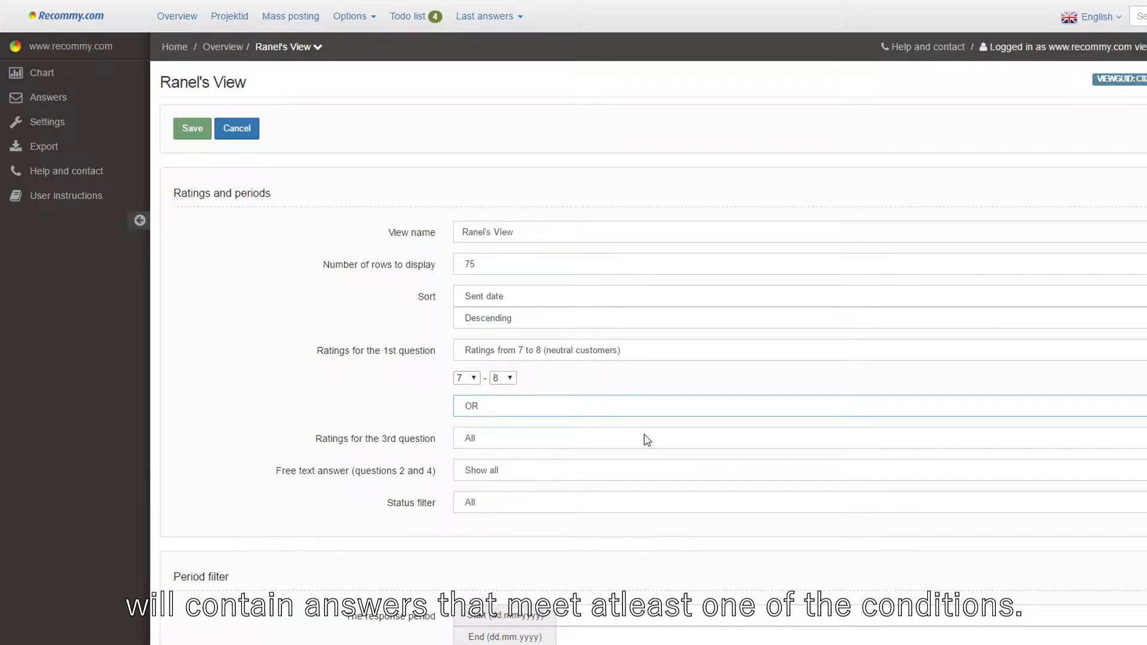
# Step: Keep the status filter at All and enter a sending period from 01.01.2016 to 31.12.2016
pyautogui.click(625, 502)
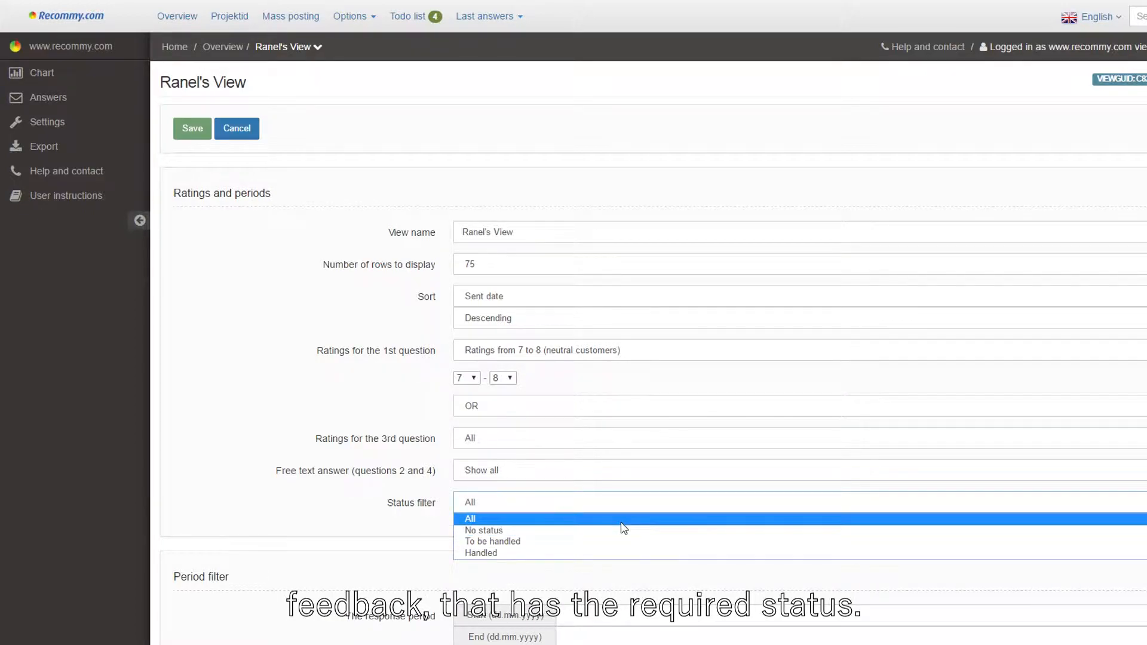
pyautogui.click(624, 520)
pyautogui.scroll(-6, 624, 528)
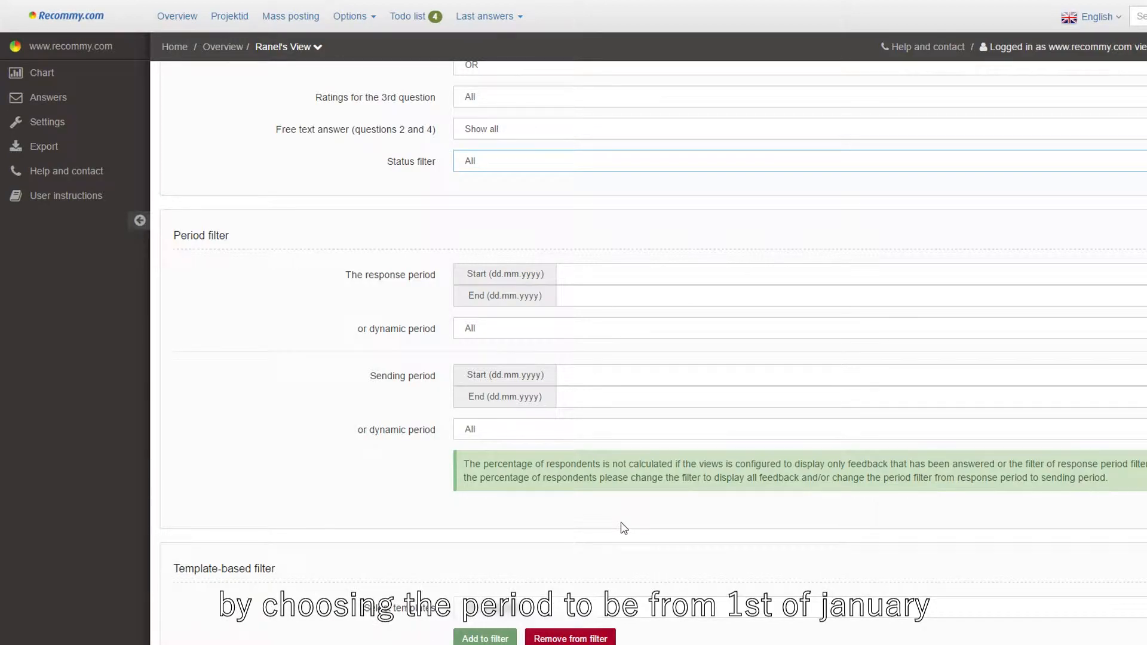
pyautogui.click(620, 375)
pyautogui.write('01.')
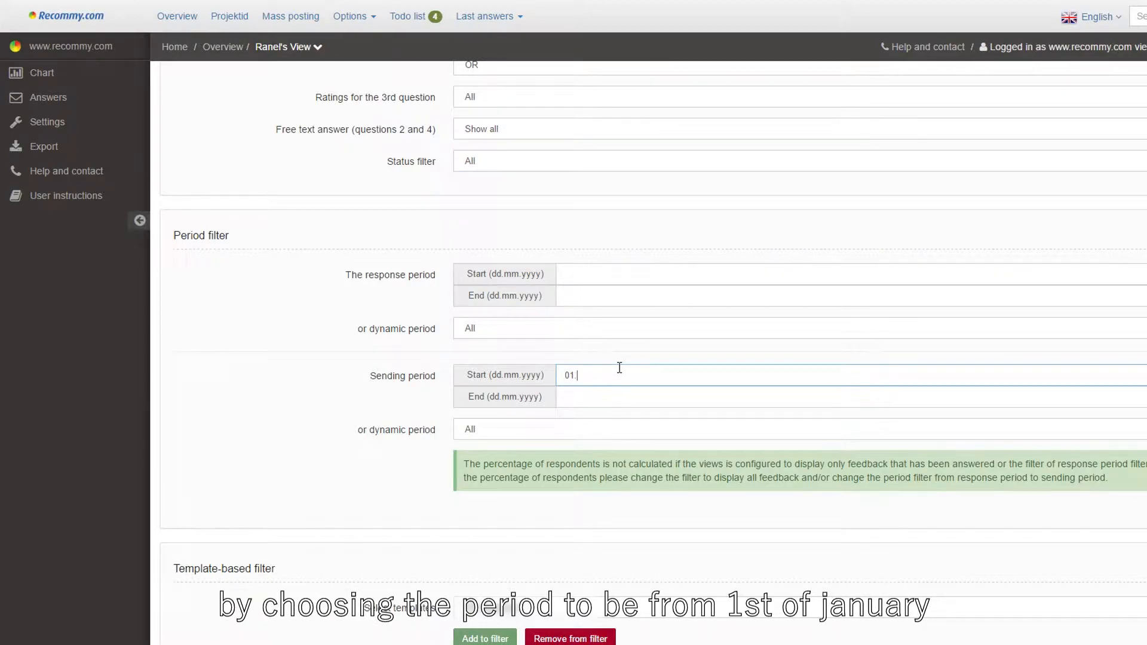
pyautogui.write('01.2016')
pyautogui.press('Tab')
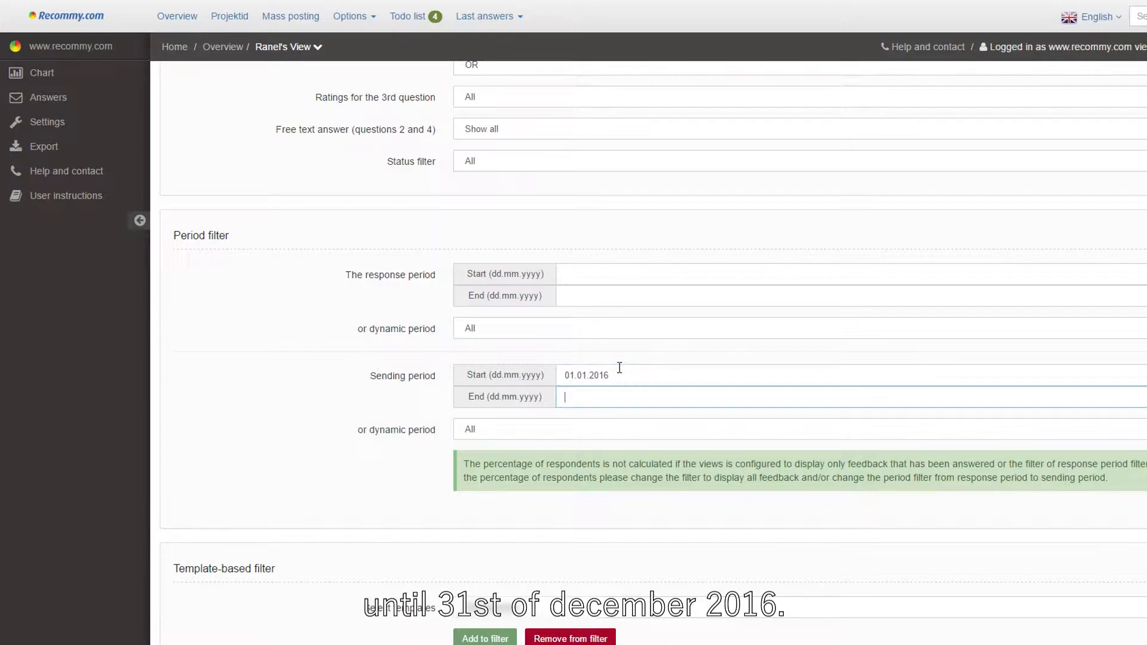
pyautogui.write('31.12.2016')
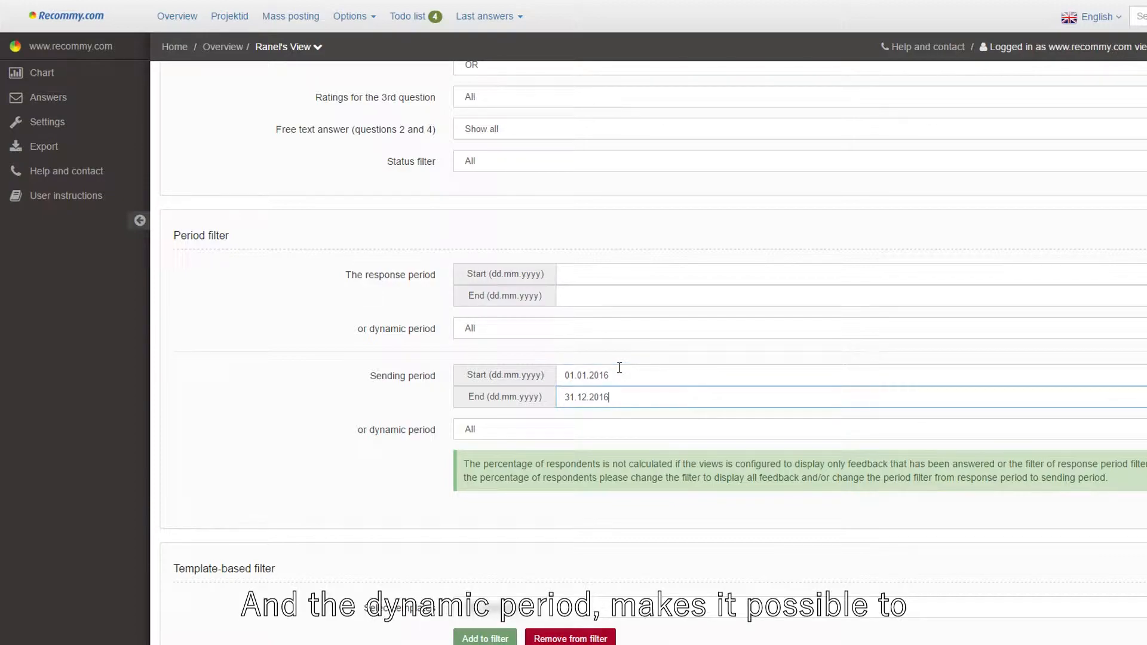
# Step: Set the sending dynamic period to Previous month and clear the static sending period start and end dates
pyautogui.click(596, 430)
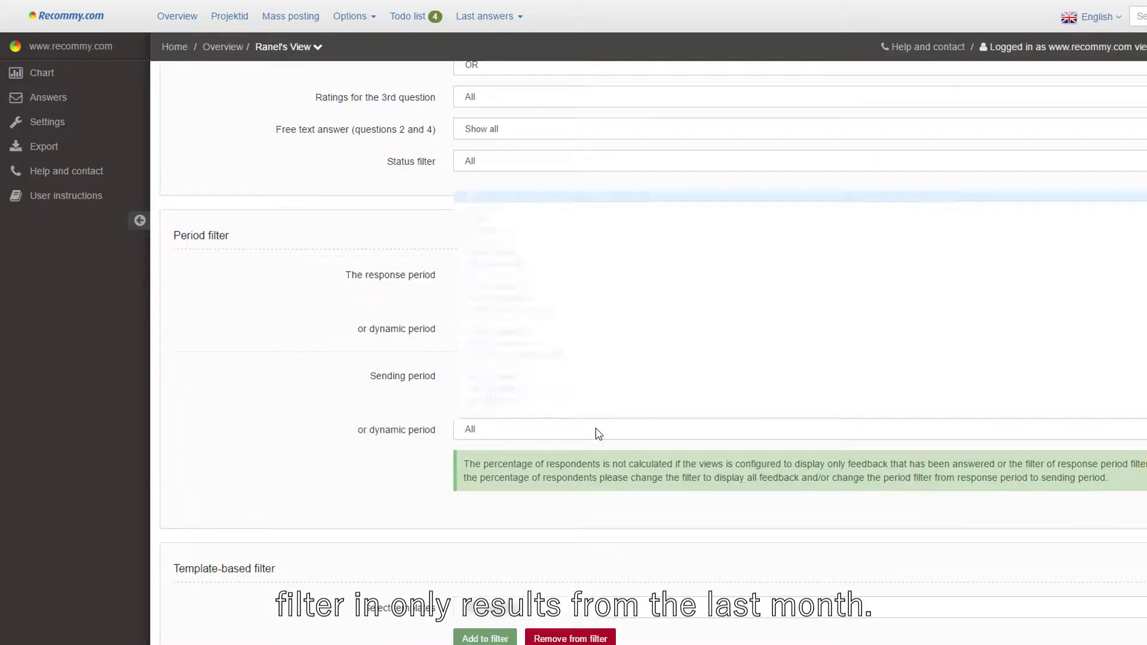
pyautogui.click(561, 298)
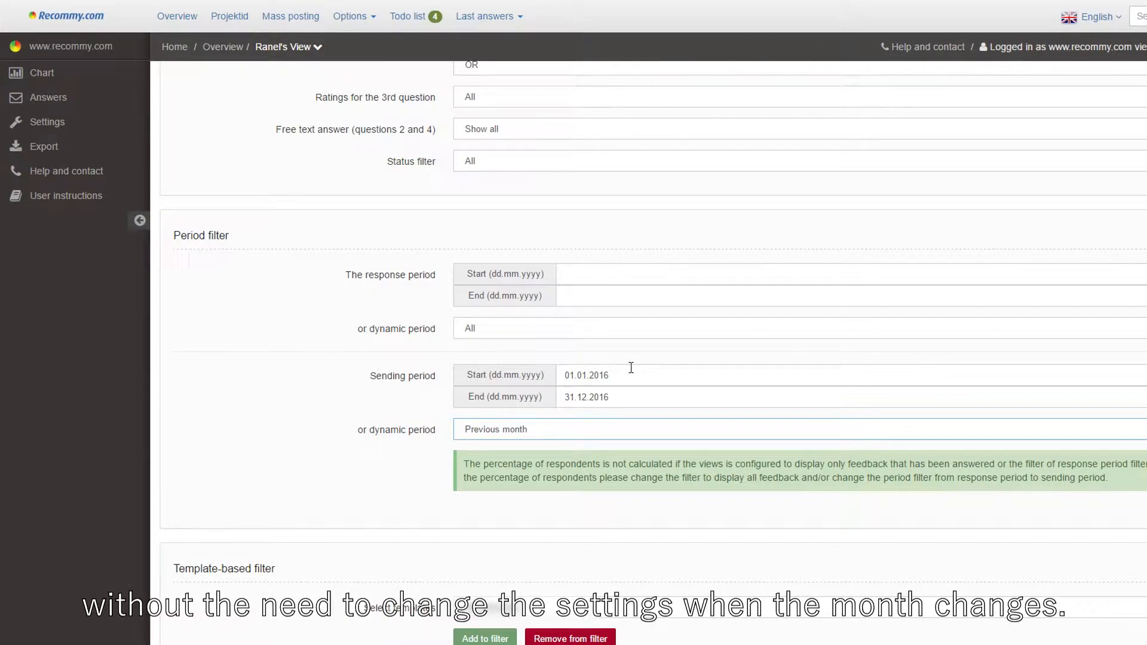
pyautogui.moveTo(618, 375); pyautogui.dragTo(551, 371)
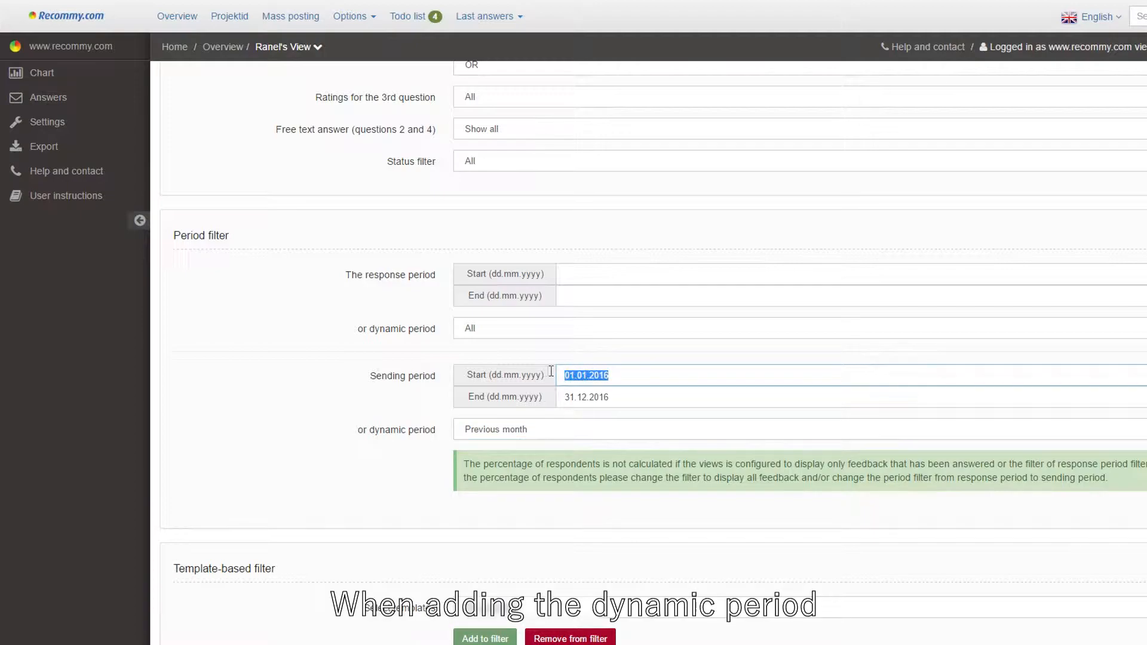
pyautogui.press('BackSpace')
pyautogui.moveTo(631, 396); pyautogui.dragTo(568, 397)
pyautogui.press('BackSpace')
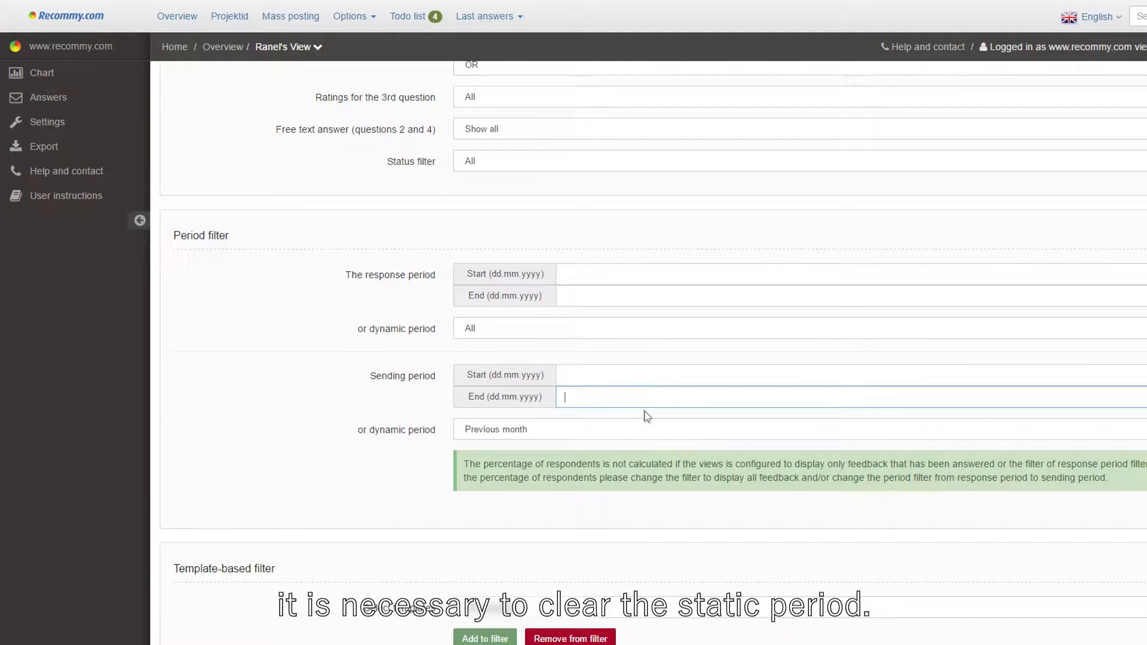
# Step: Select a questionnaire template and add it to the template-based filter
pyautogui.scroll(-3, 649, 418)
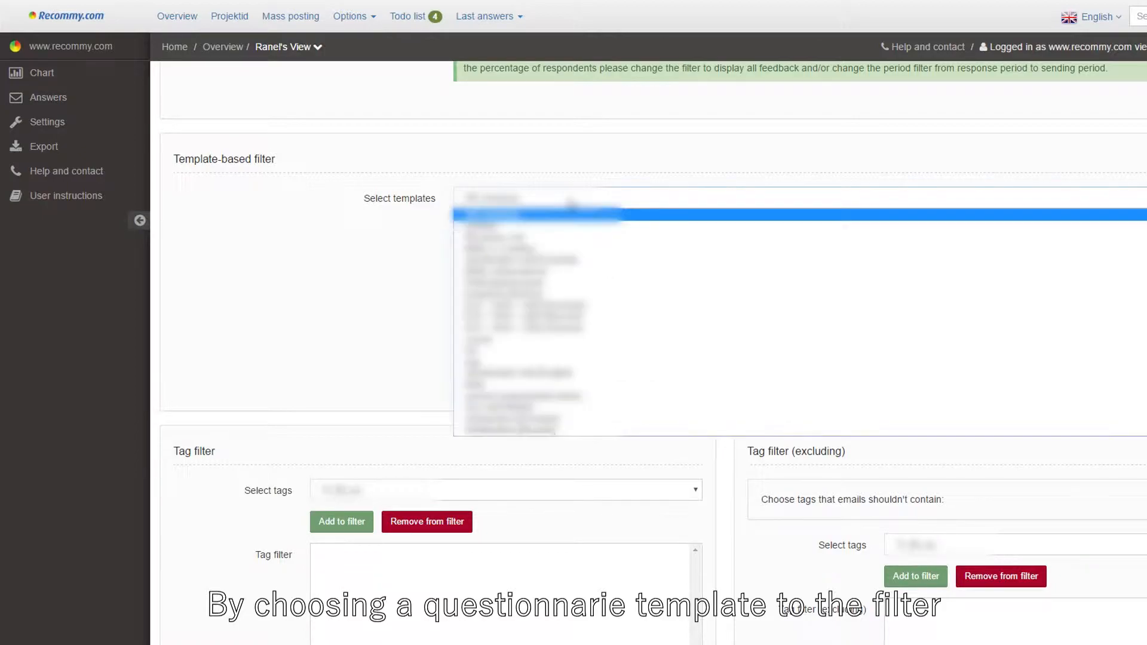
pyautogui.click(570, 204)
pyautogui.click(553, 296)
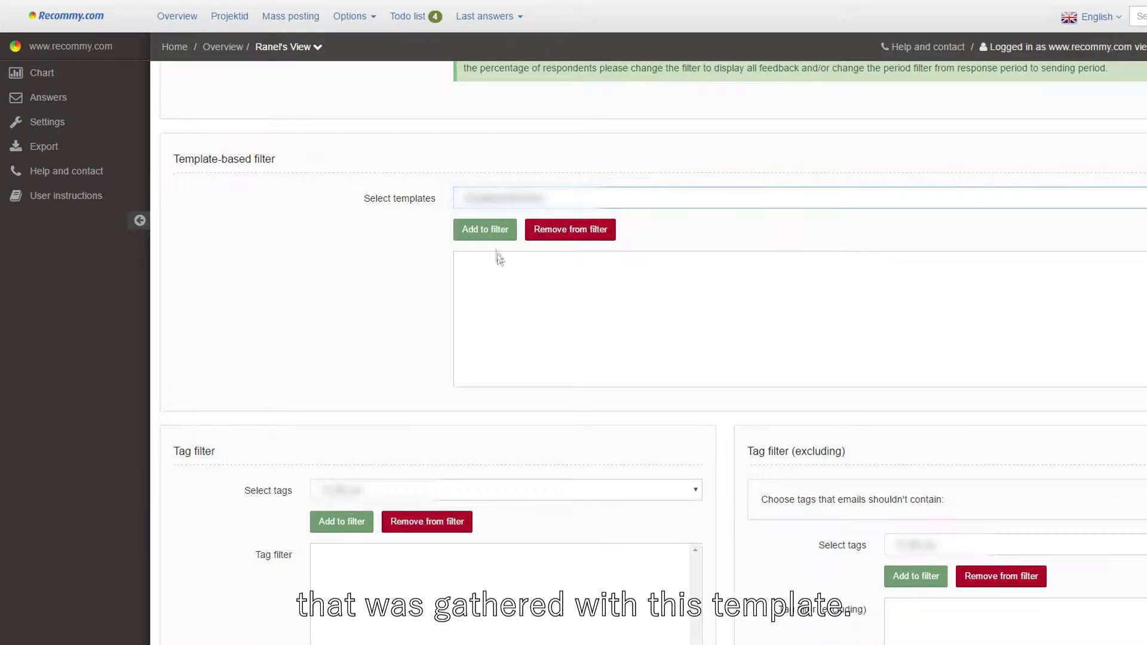
pyautogui.click(486, 231)
# Step: Add the tag automüük to the tag filter
pyautogui.scroll(-5, 593, 384)
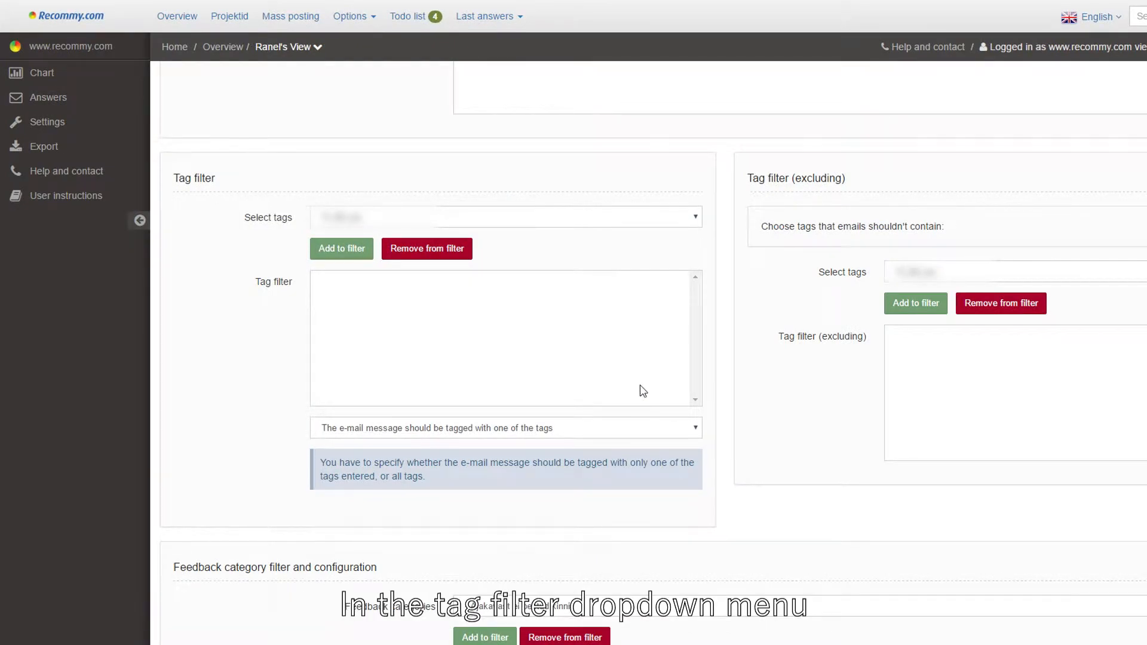
pyautogui.click(506, 217)
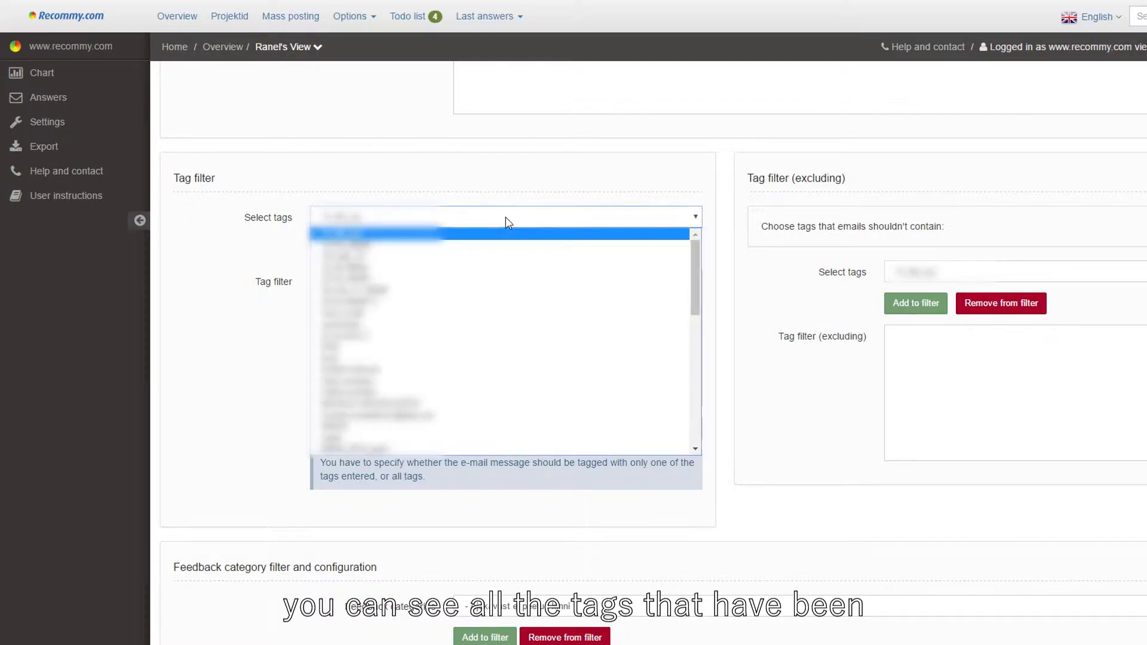
pyautogui.click(482, 325)
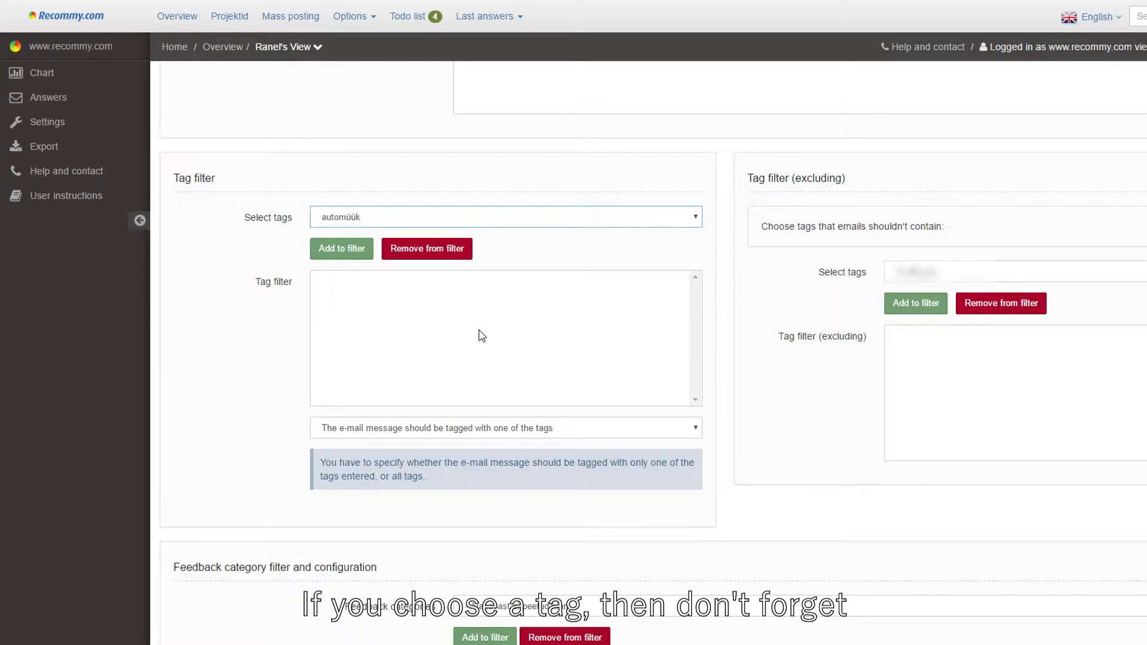
pyautogui.click(349, 256)
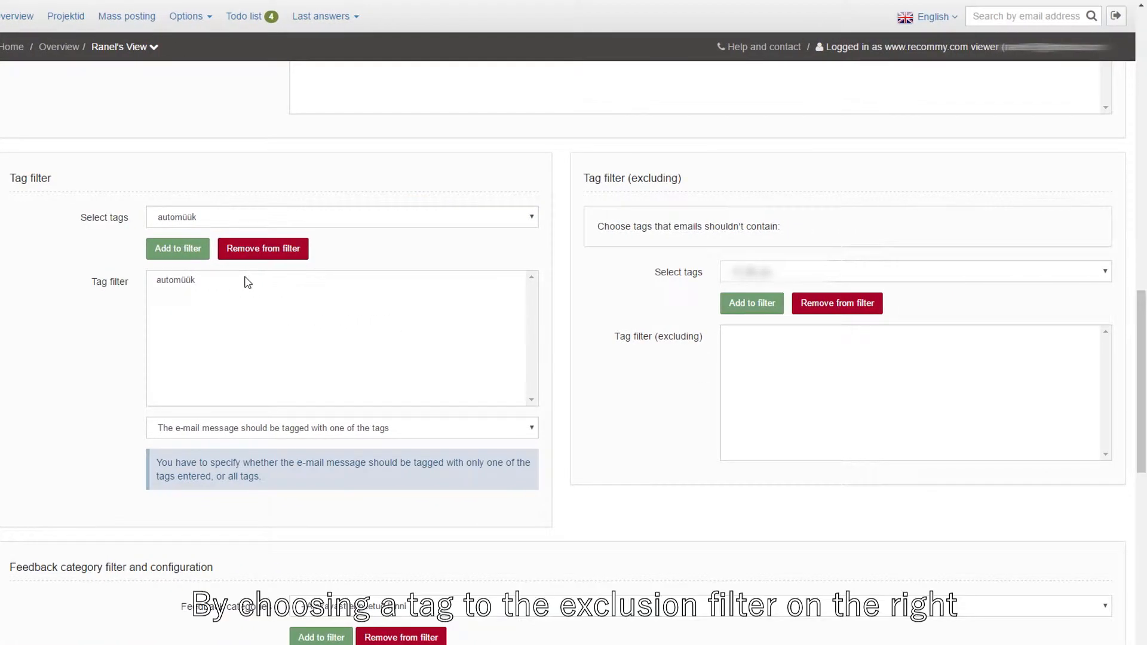
# Step: Add the tag ERA to the excluding tag filter
pyautogui.click(816, 276)
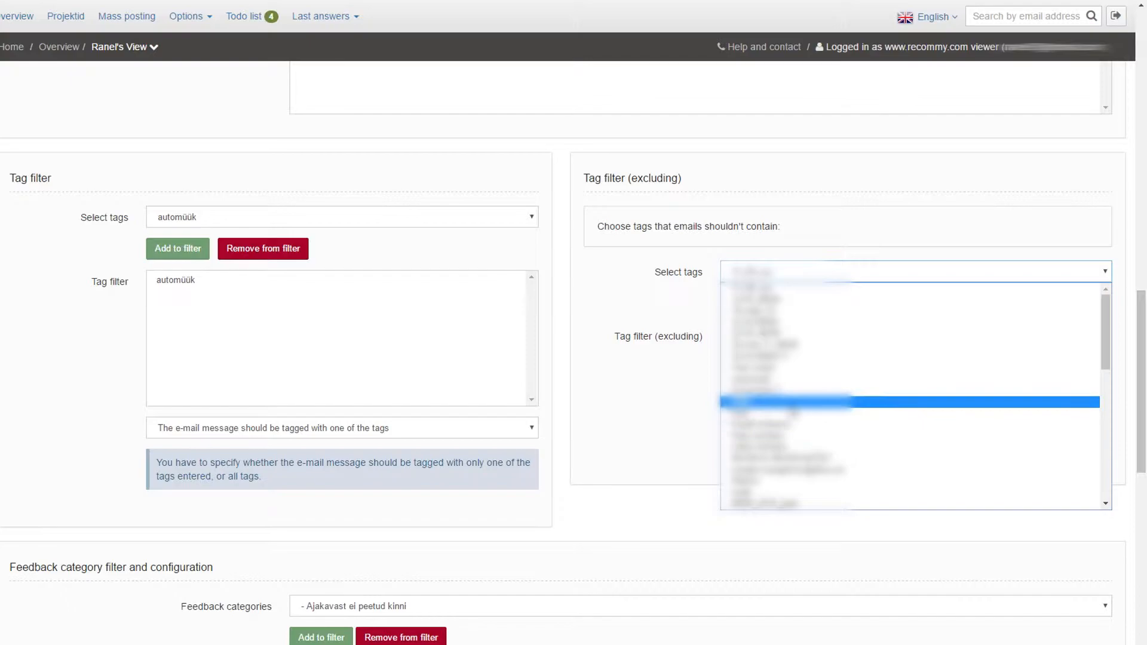
pyautogui.click(793, 410)
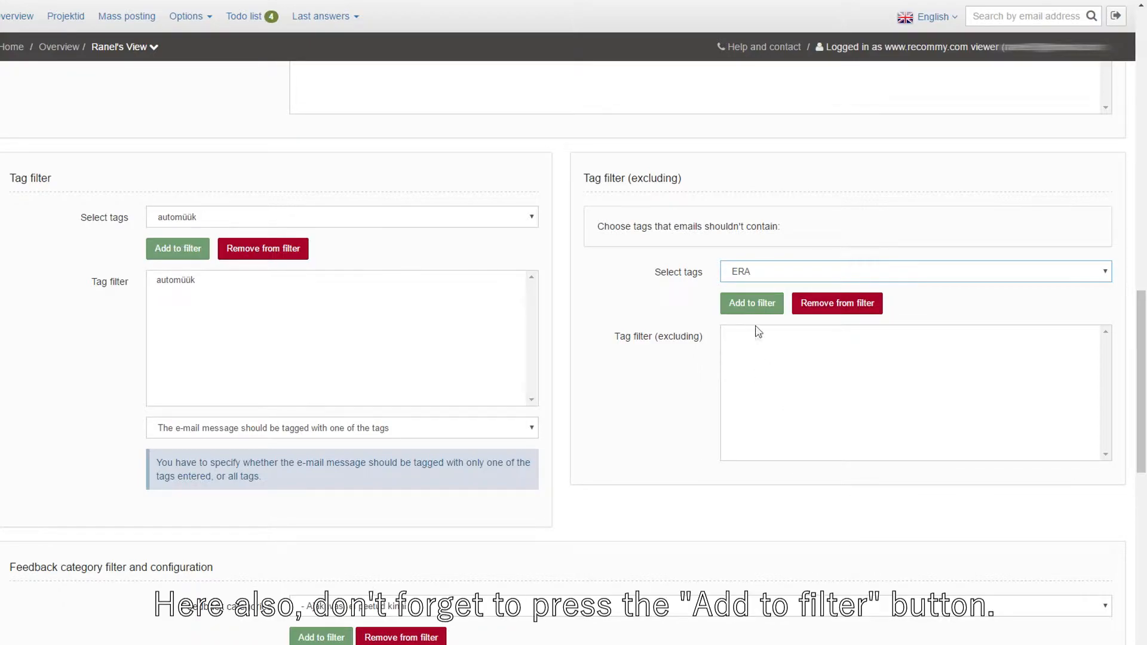
pyautogui.click(752, 303)
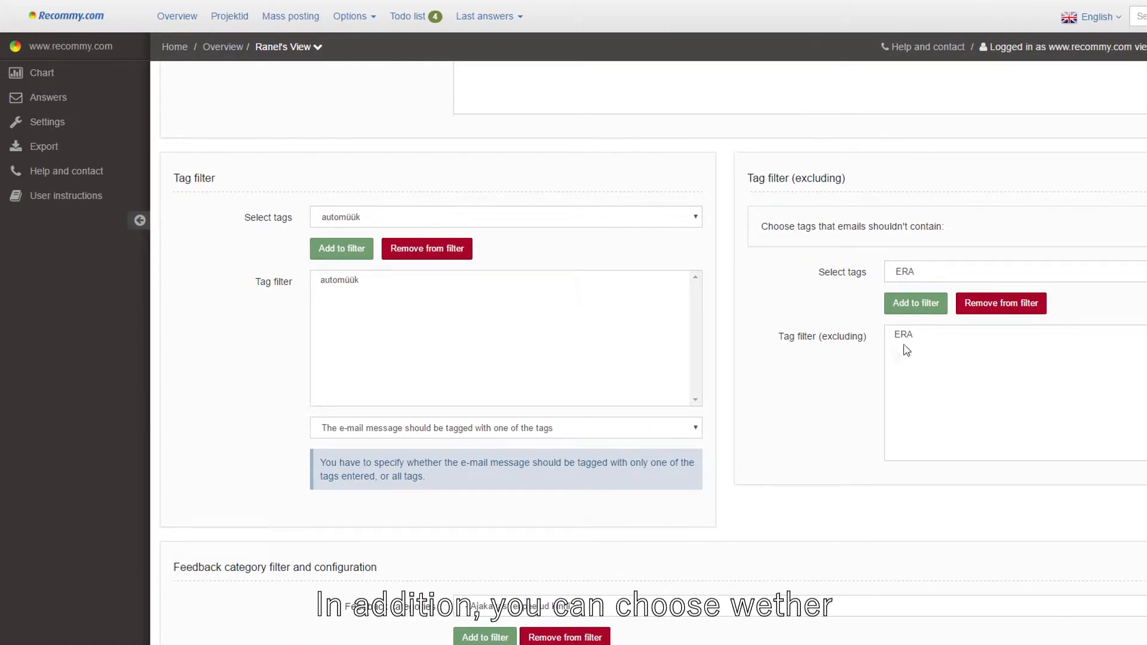
# Step: Require the e-mail message to be tagged with all tags
pyautogui.click(545, 435)
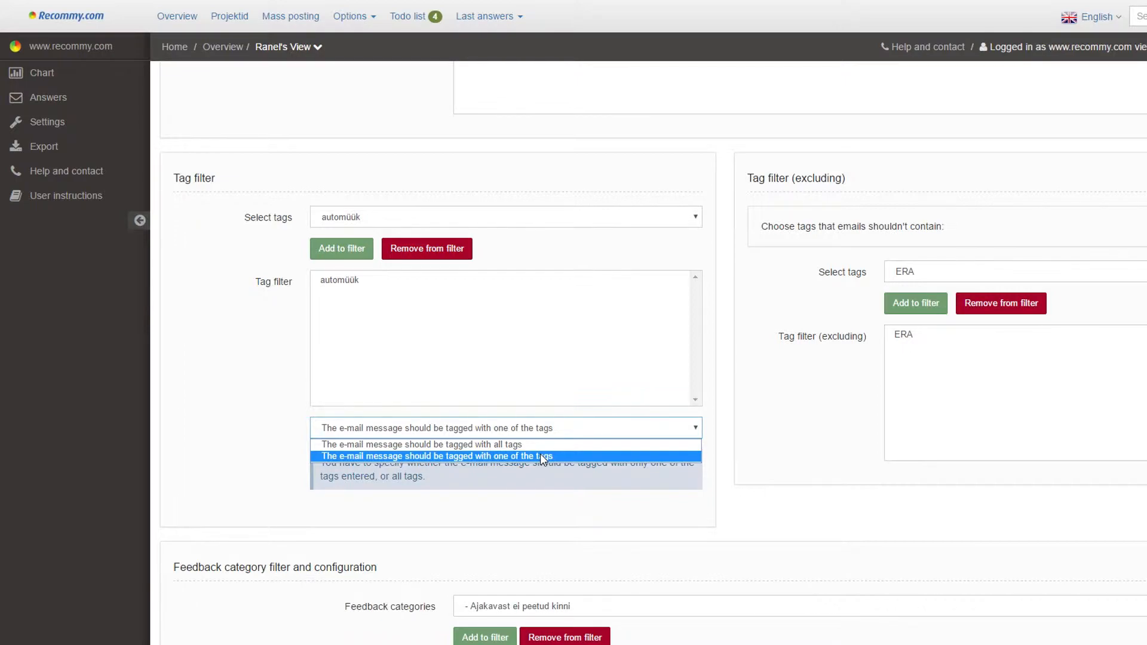
pyautogui.click(542, 445)
# Step: Add the feedback category - Hind oli kõrge to the category filter
pyautogui.scroll(-5, 615, 471)
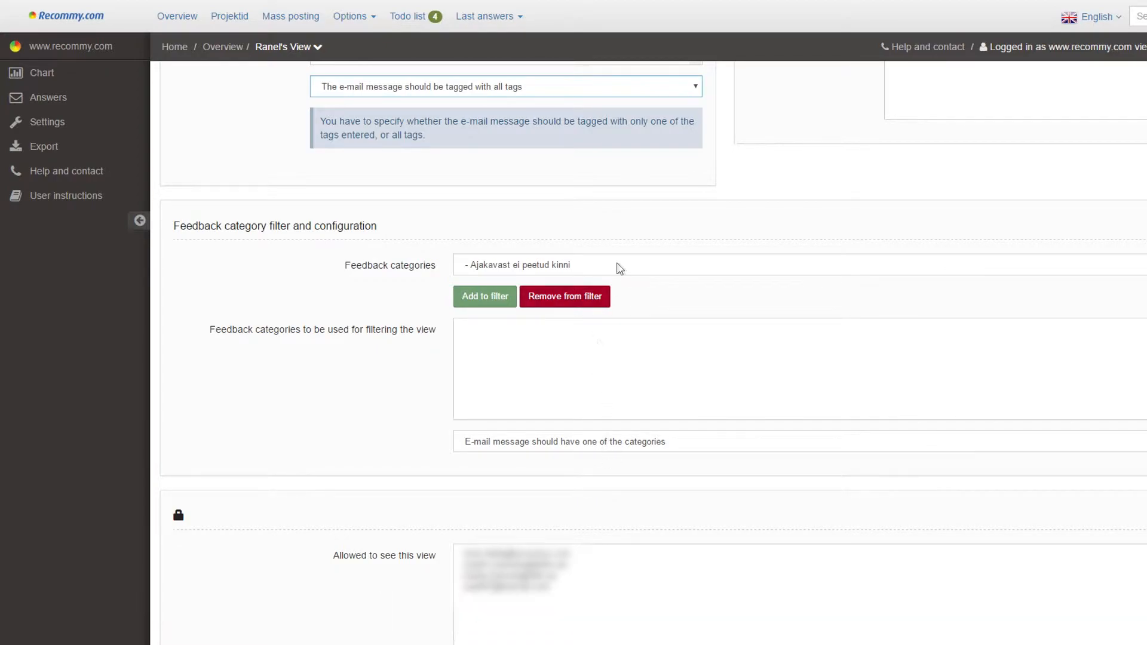
pyautogui.click(621, 265)
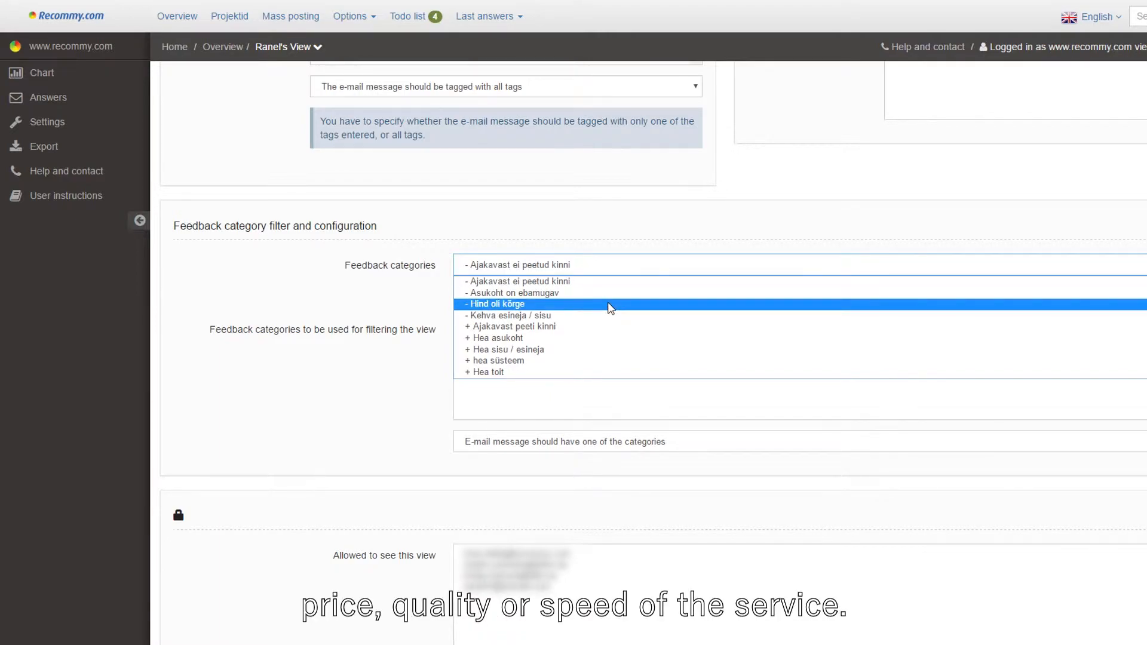
pyautogui.click(614, 283)
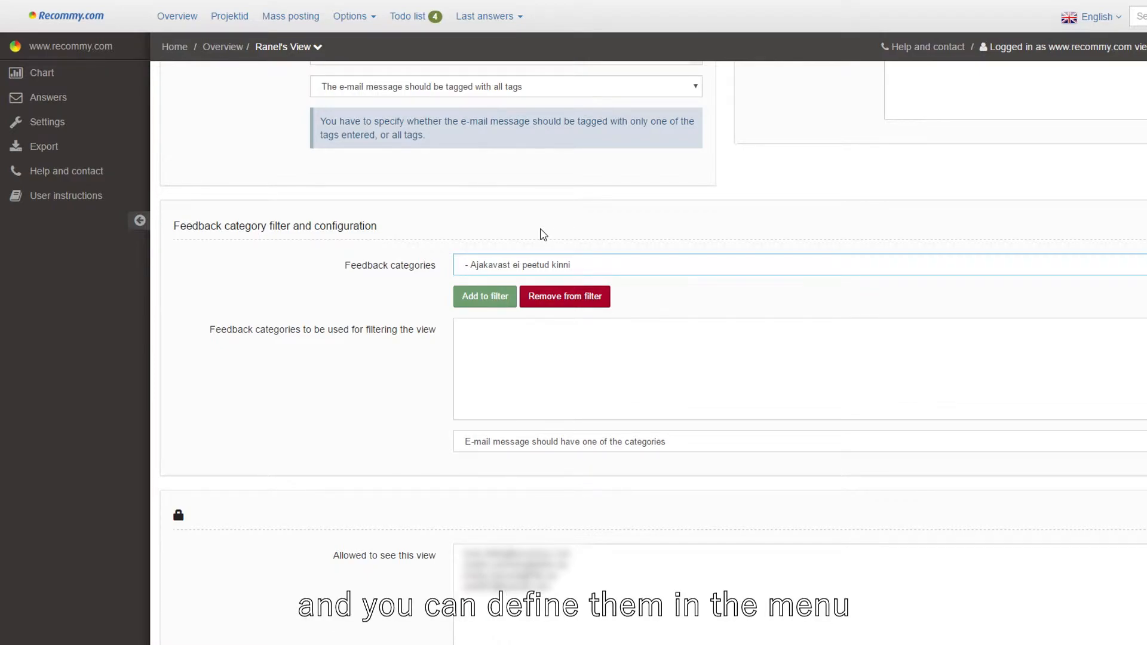
pyautogui.click(356, 16)
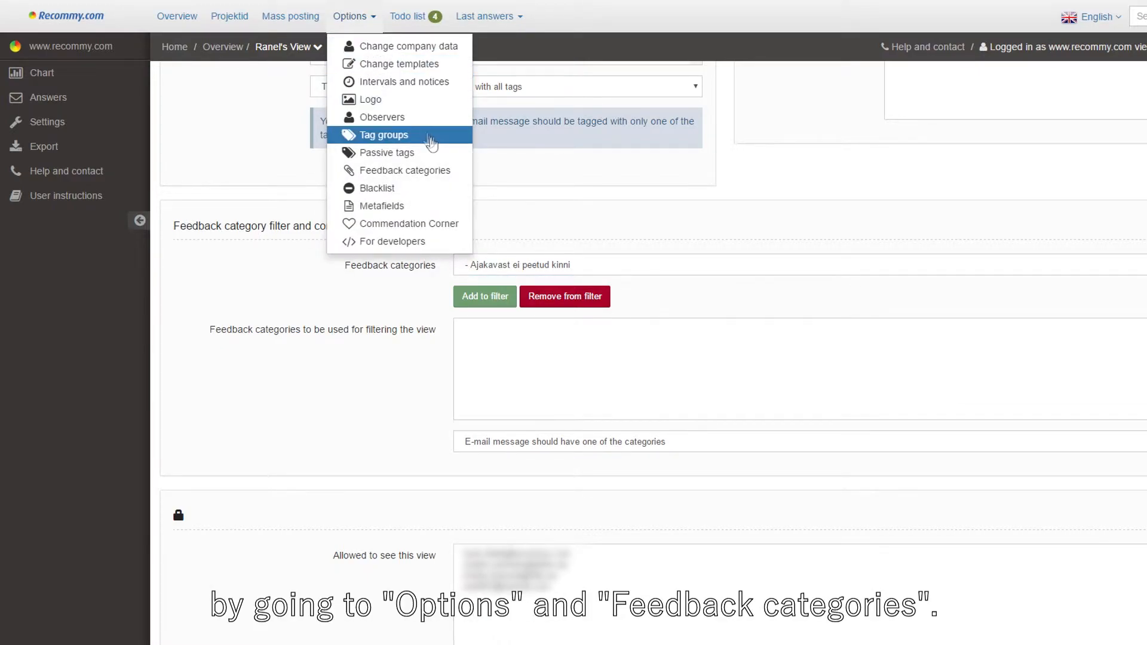
pyautogui.click(533, 234)
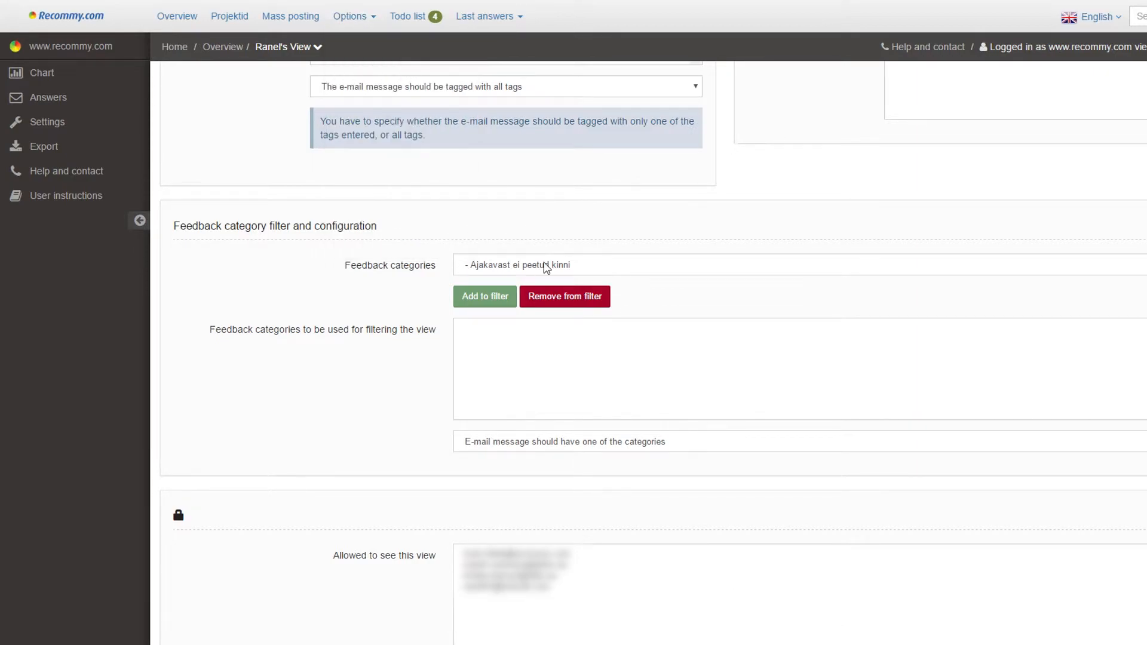
pyautogui.click(615, 267)
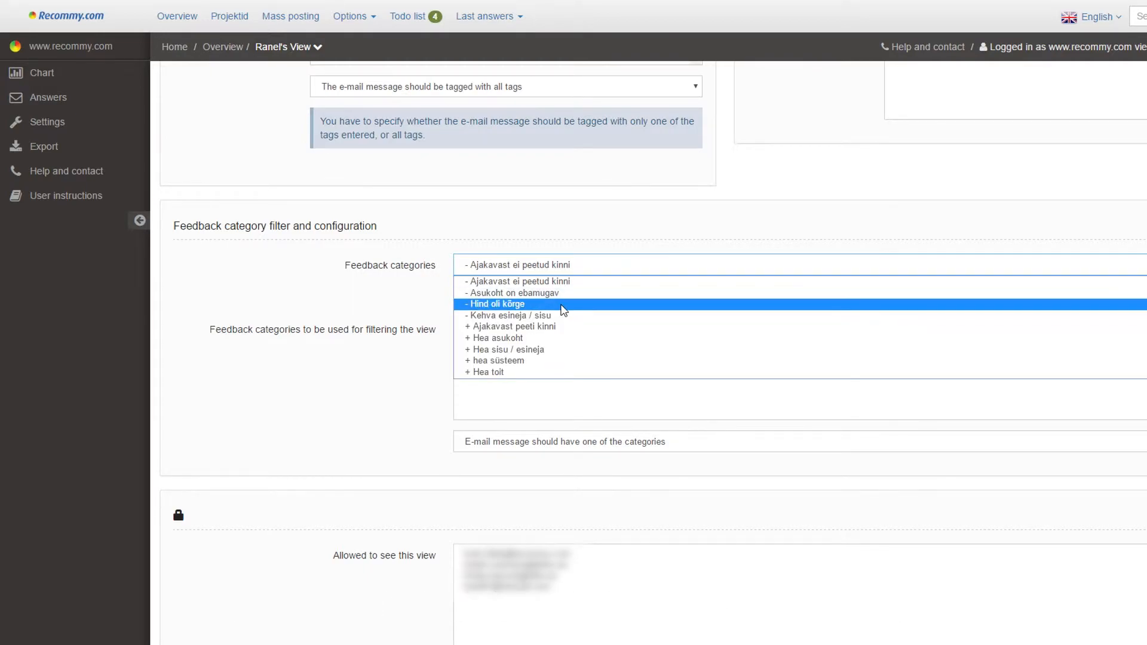
pyautogui.click(541, 302)
pyautogui.click(493, 297)
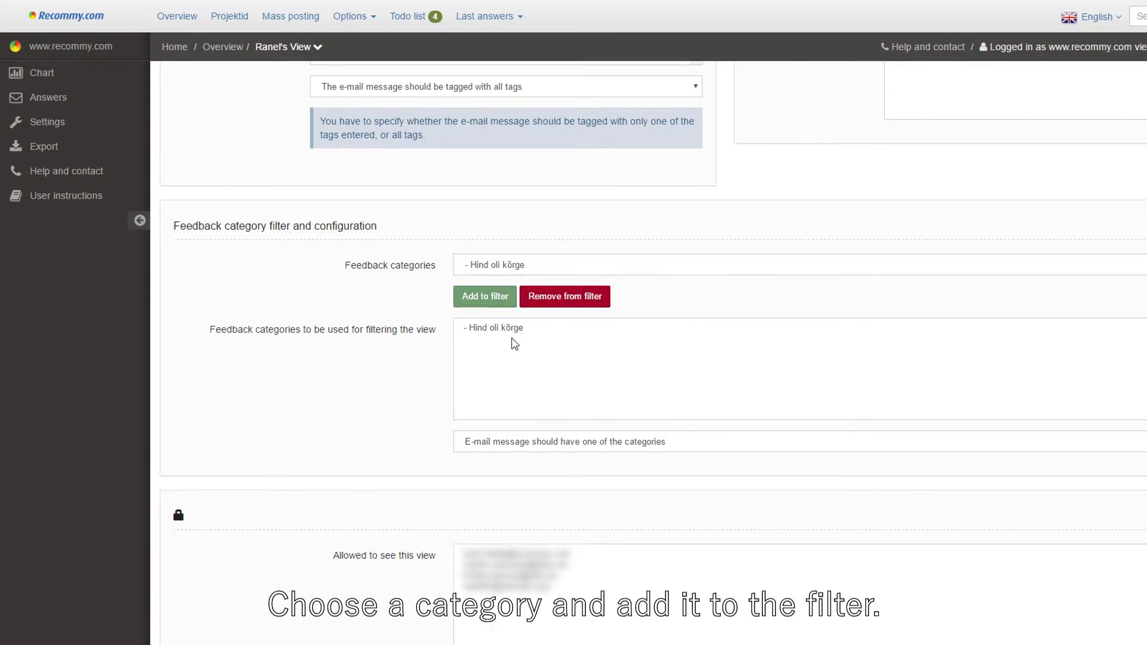
# Step: Require the e-mail message to have all categories
pyautogui.click(577, 445)
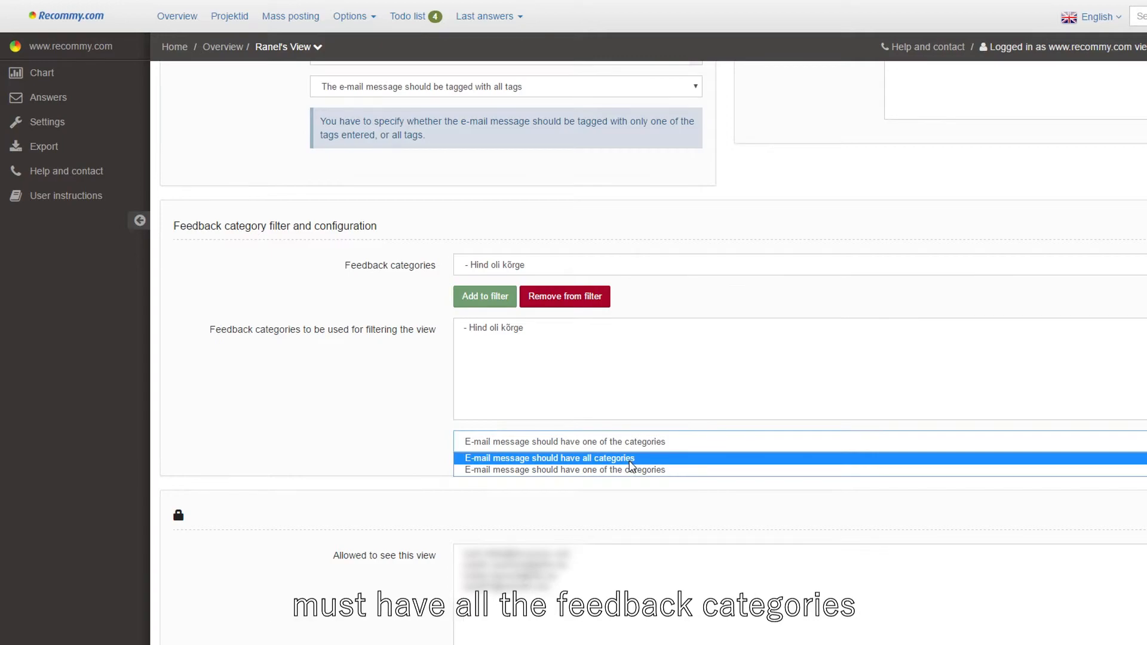
pyautogui.click(635, 458)
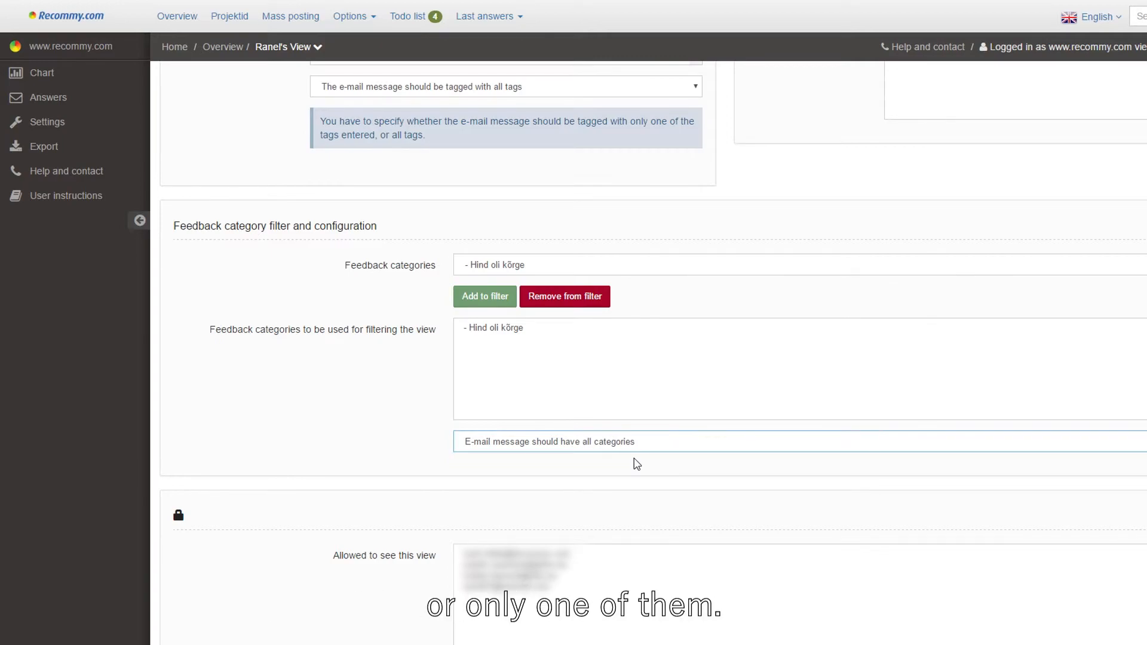
# Step: Move one user from the allowed list to the denied list for this view
pyautogui.scroll(-5, 635, 462)
pyautogui.scroll(-1, 636, 463)
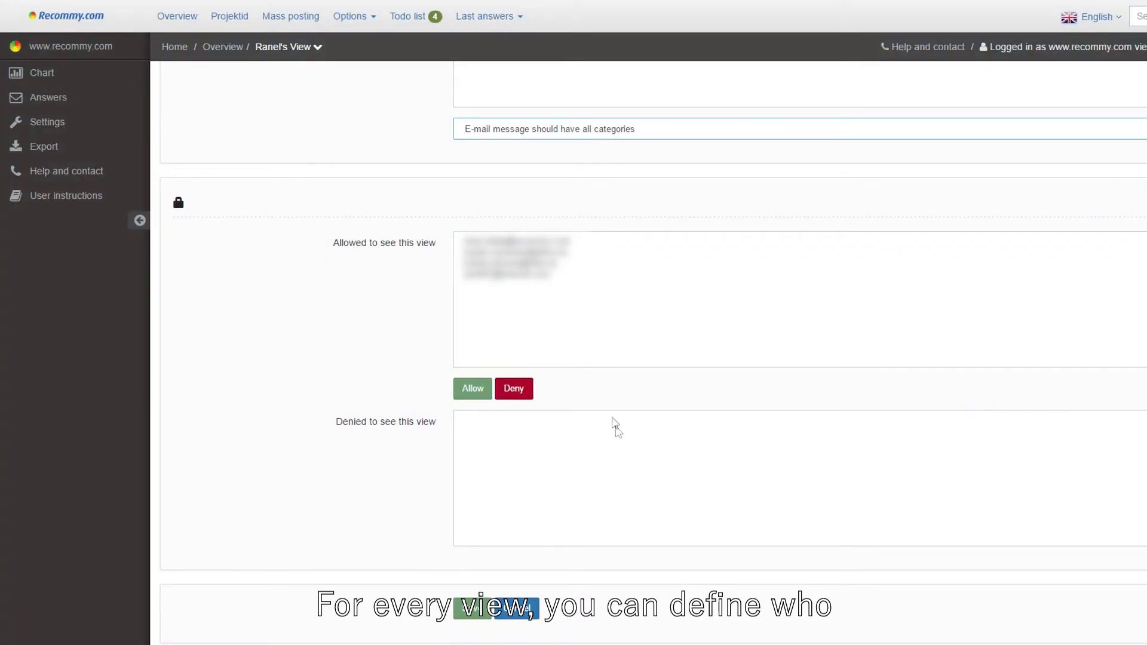
pyautogui.click(535, 253)
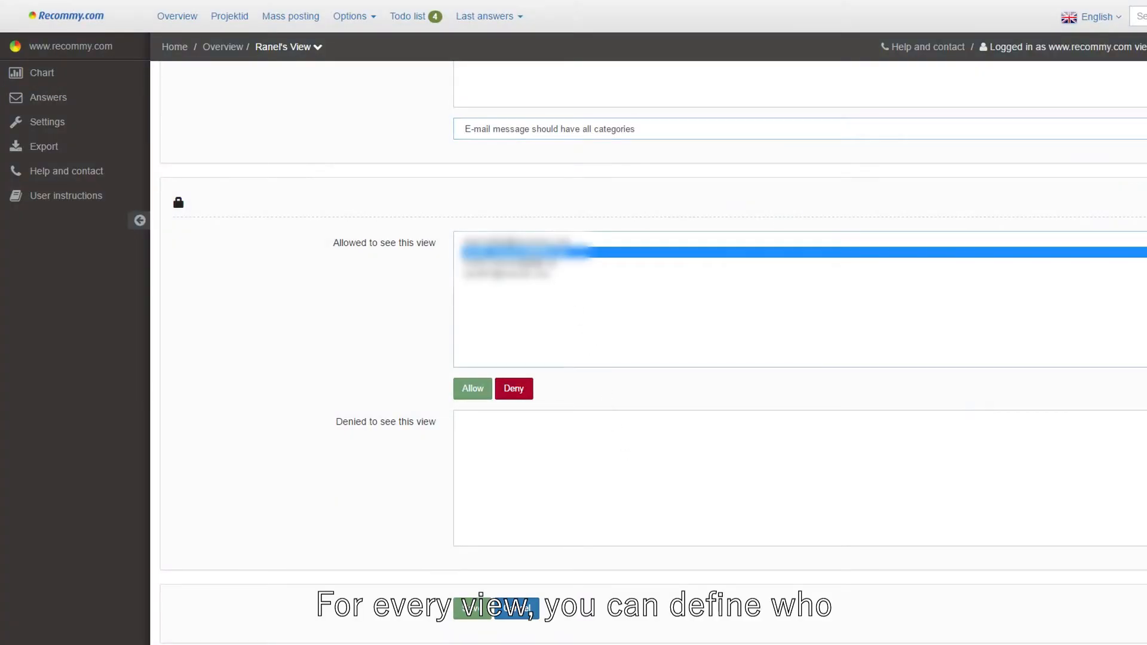
pyautogui.click(513, 389)
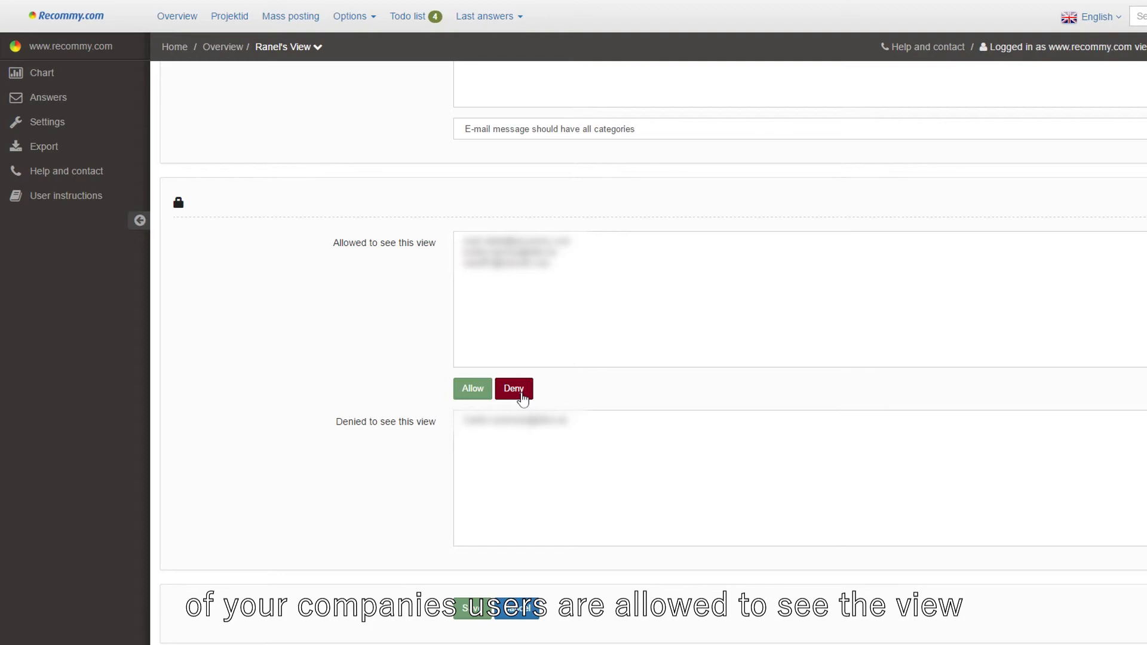